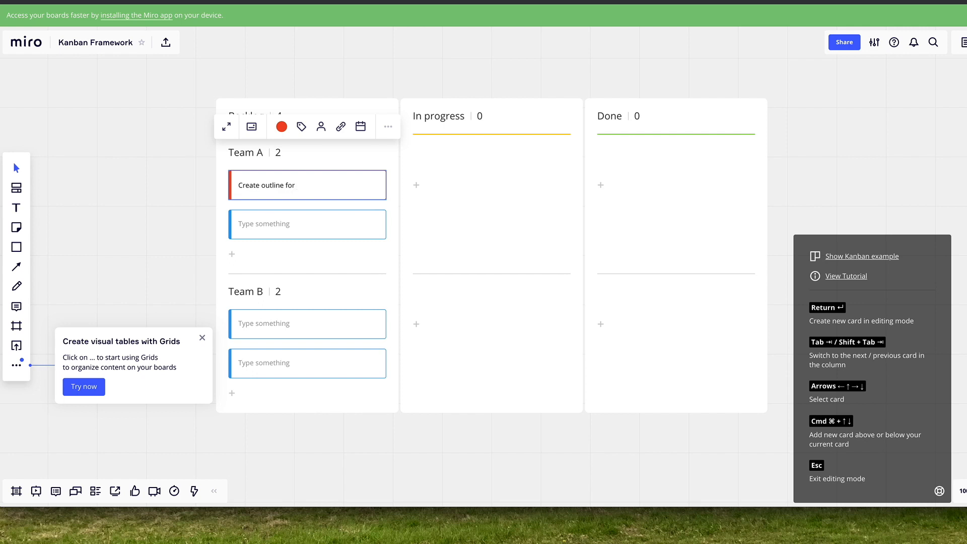
# Complete the first Team A card's title as "Create outline for Miro YouTube Video" and move the card to In progress
pyautogui.write('o YouTube Video')
pyautogui.press('Tab')
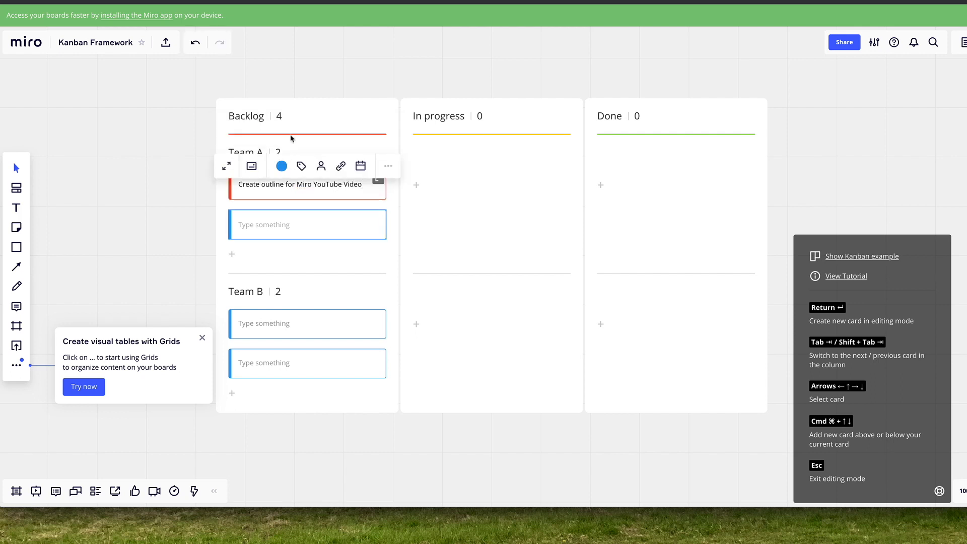
pyautogui.click(277, 187)
pyautogui.moveTo(276, 186); pyautogui.dragTo(413, 184)
# Title the first Team B card "Make YT Thumbnails in Canva" and move it to In progress
pyautogui.write('Make ')
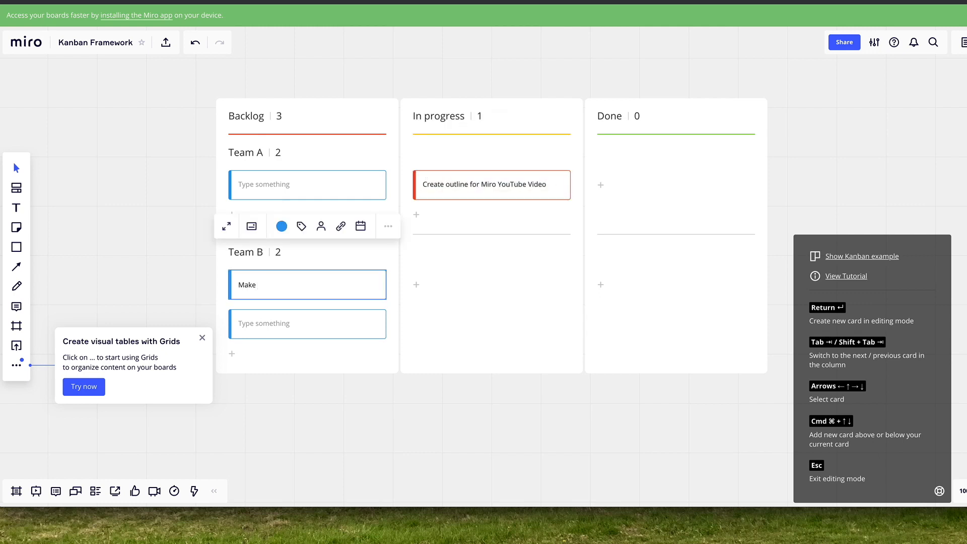
pyautogui.write('YT Thumbnails in Canva')
pyautogui.moveTo(245, 286); pyautogui.dragTo(295, 308)
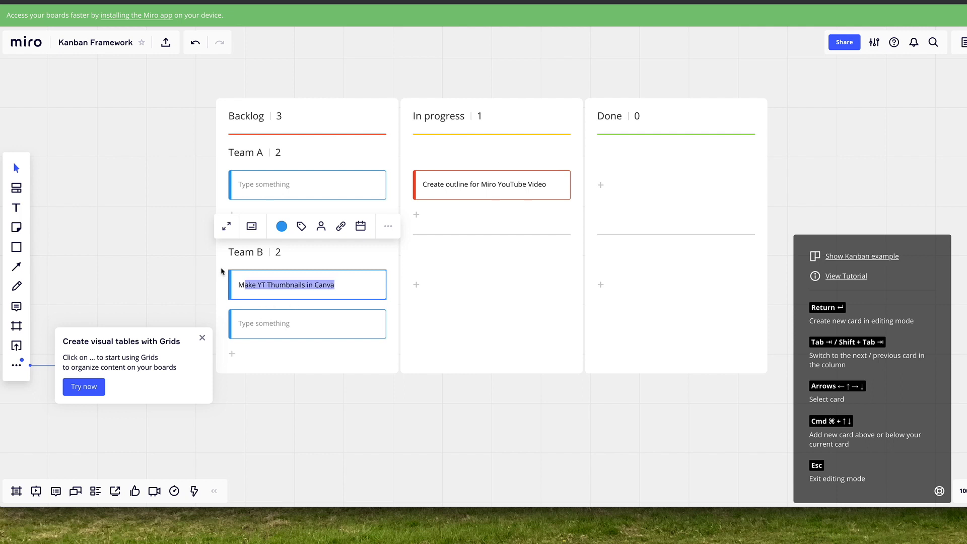
pyautogui.moveTo(237, 277); pyautogui.dragTo(423, 270)
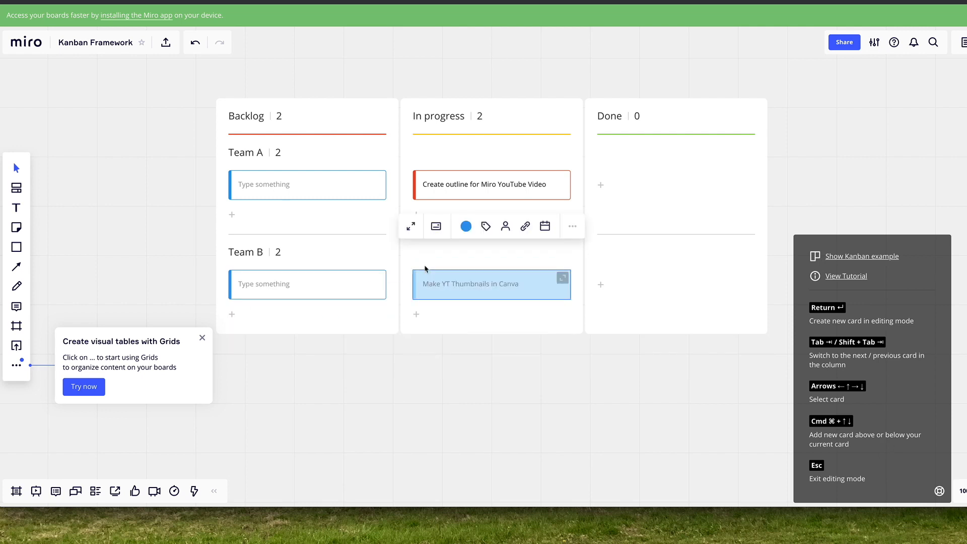
# Assign the "Create outline for Miro YouTube Video" card to The Productive Engineer
pyautogui.click(499, 185)
pyautogui.click(505, 126)
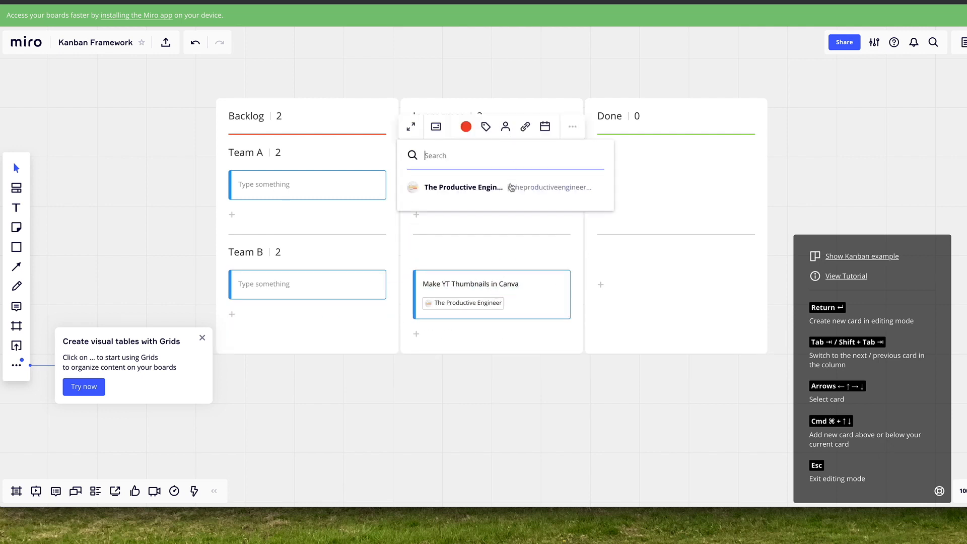
pyautogui.click(510, 188)
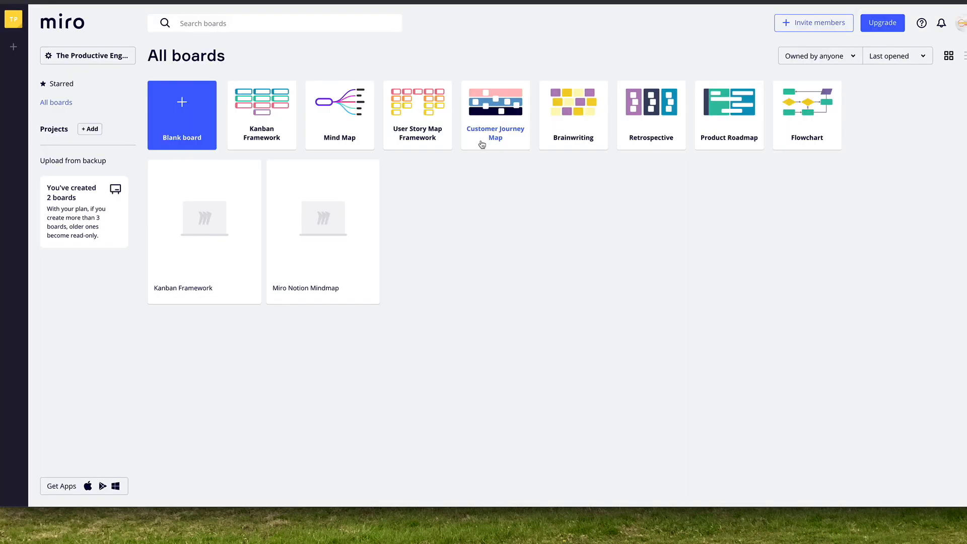
# Create a board from the Flowchart template and replace the "Question" diamond's text with "Do I find a Golden Ticket?"
pyautogui.click(812, 112)
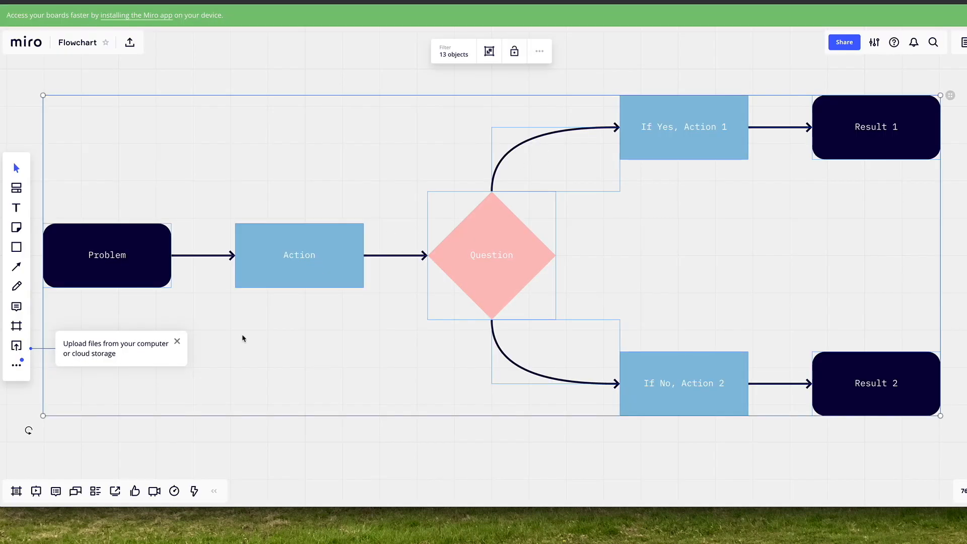
pyautogui.moveTo(282, 260)
pyautogui.mouseDown()
pyautogui.moveTo(300, 255)
pyautogui.moveTo(304, 225)
pyautogui.moveTo(252, 236)
pyautogui.moveTo(271, 276)
pyautogui.moveTo(282, 258)
pyautogui.moveTo(275, 271)
pyautogui.mouseUp()
pyautogui.doubleClick(479, 267)
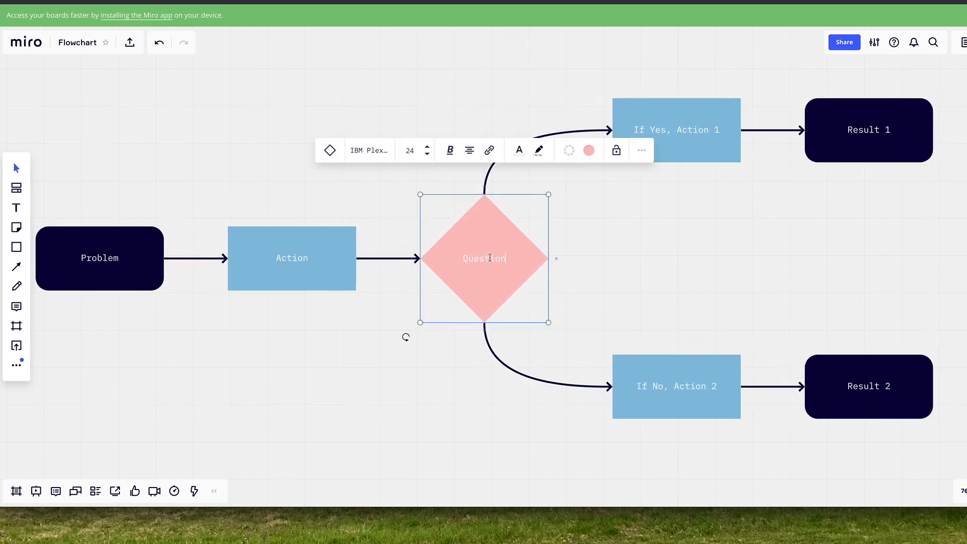
pyautogui.write('Do I find a ')
pyautogui.write('Glo')
pyautogui.write('lden Tick')
pyautogui.write('et?')
pyautogui.click(645, 270)
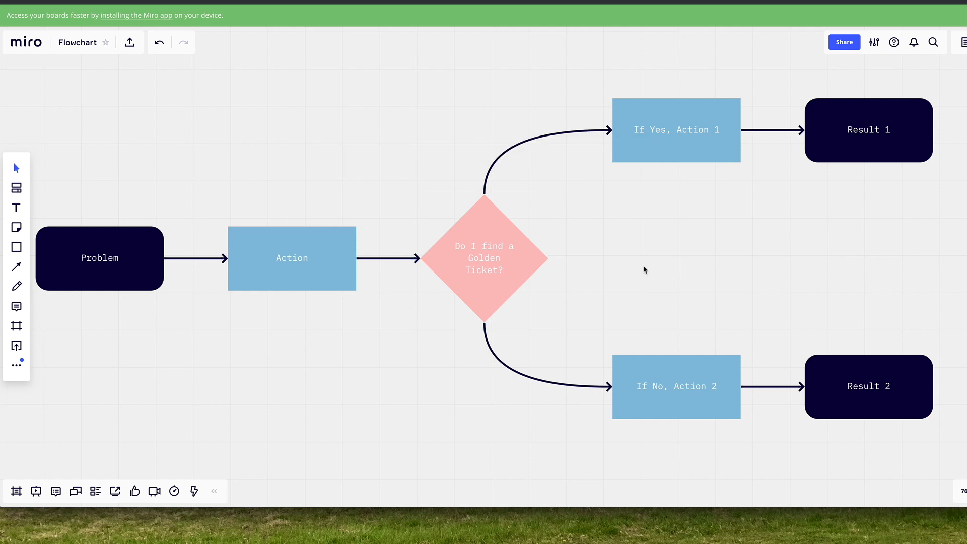
# Try several fill colours on the "Do I find a Golden Ticket?" diamond, including red, finishing with dark blue
pyautogui.click(530, 253)
pyautogui.click(589, 150)
pyautogui.click(598, 206)
pyautogui.click(559, 226)
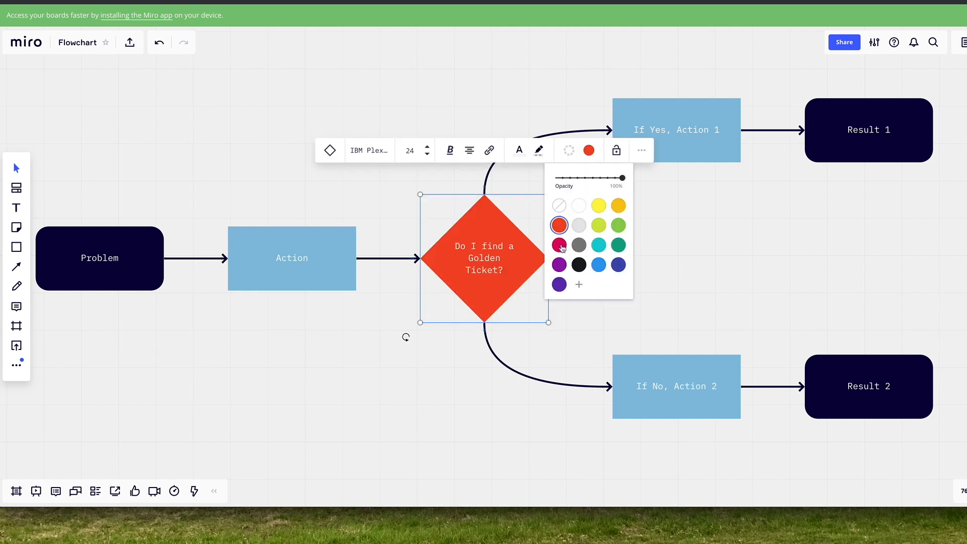
pyautogui.rightClick(579, 265)
pyautogui.click(619, 264)
pyautogui.click(705, 264)
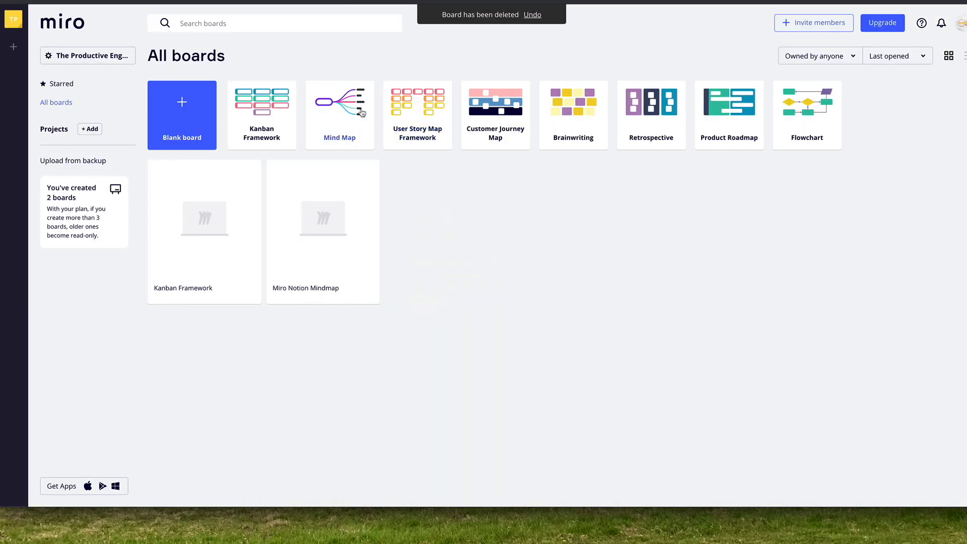
# Create a board from the Mind Map template and set the central node's text to "Need to Get Everlasting Gobstopper"
pyautogui.click(362, 112)
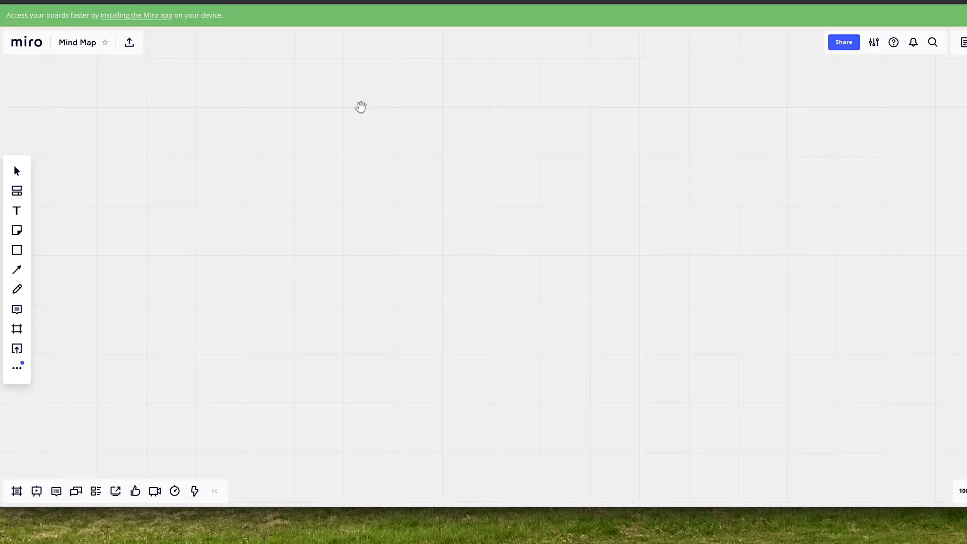
pyautogui.write('Need to G')
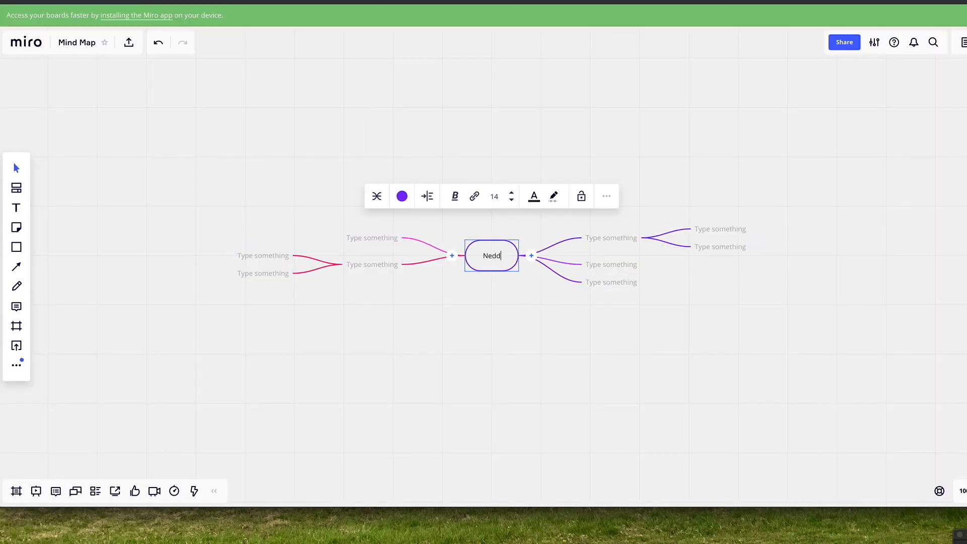
pyautogui.write('et')
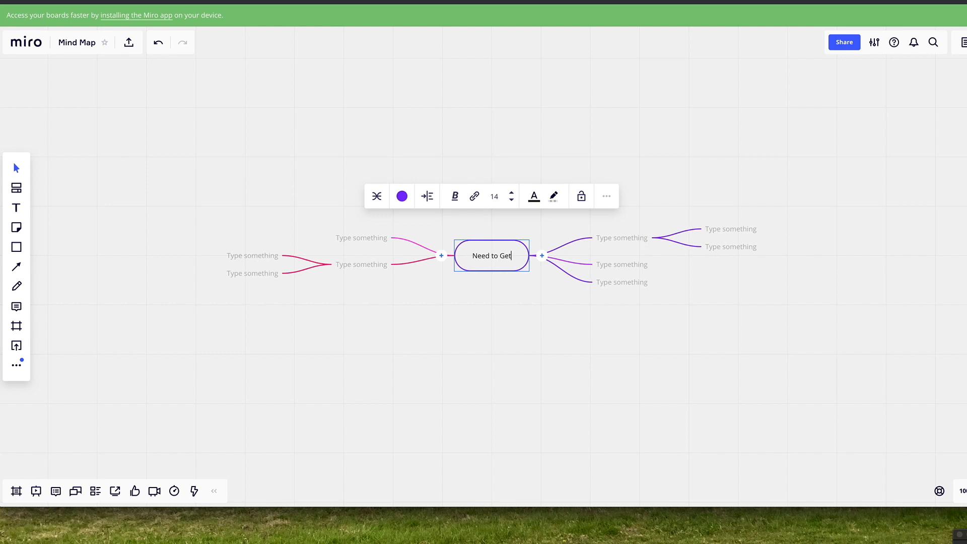
pyautogui.write(' Everlas')
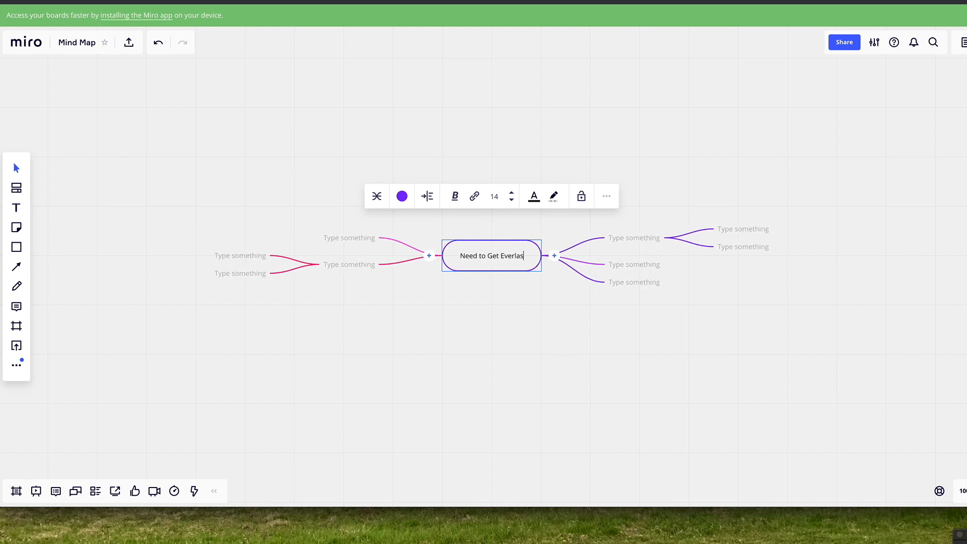
pyautogui.write('ting Gobstopper')
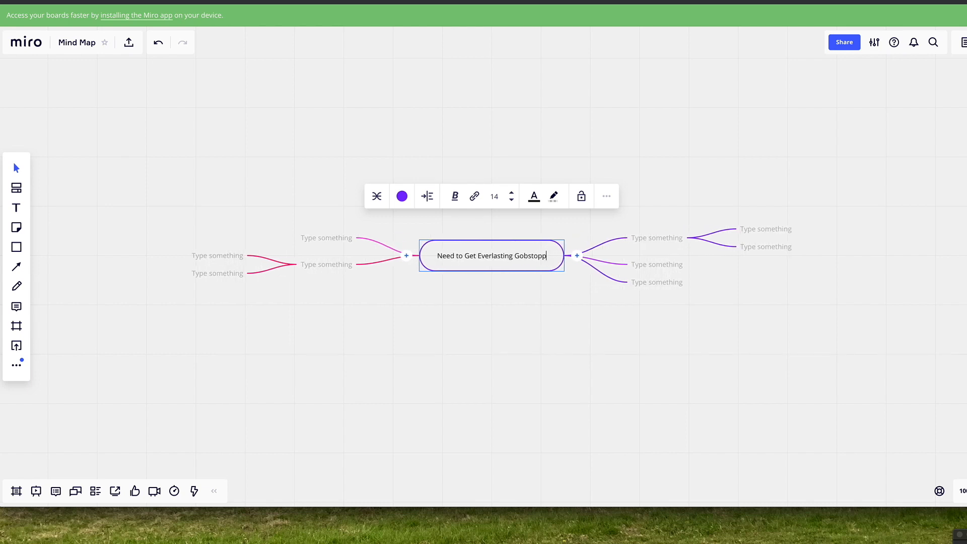
# Enter "Ask Veruca" in the uppermost branch to the right of the mind map's central node
pyautogui.click(670, 241)
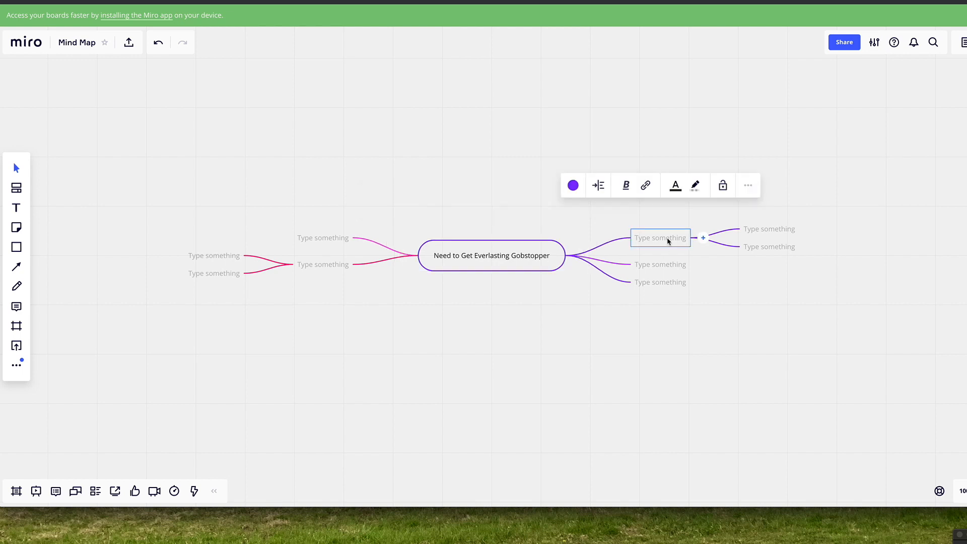
pyautogui.write('As')
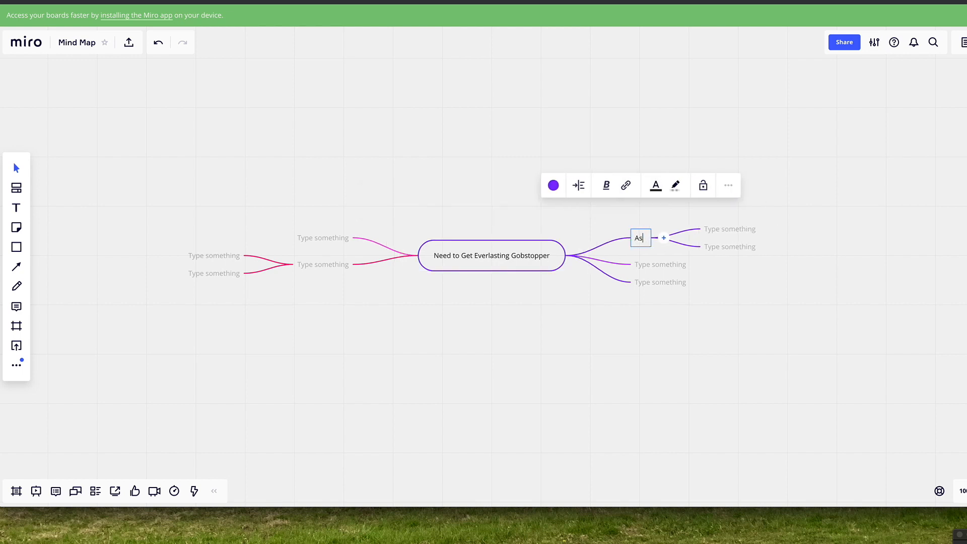
pyautogui.write('k Vre')
pyautogui.press('BackSpace')
pyautogui.press('BackSpace')
pyautogui.press('BackSpace')
pyautogui.write('V')
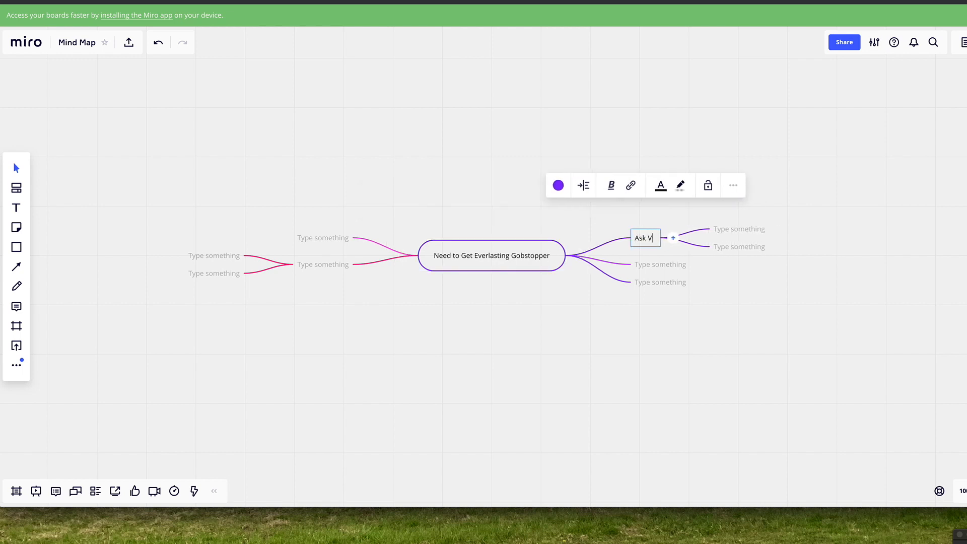
pyautogui.write('eruca')
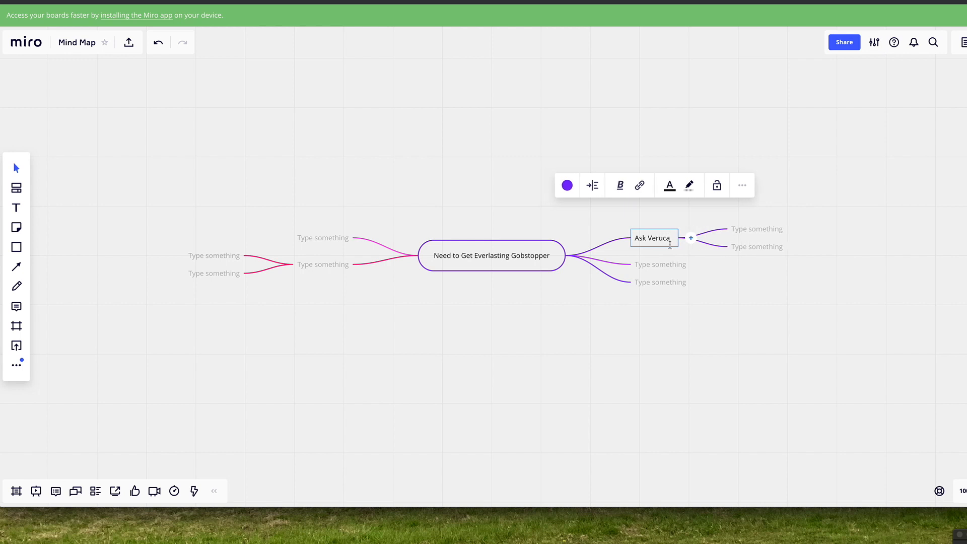
# Place a square below the mind map and enter "Ask" in the branch directly under "Ask Veruca"
pyautogui.click(654, 266)
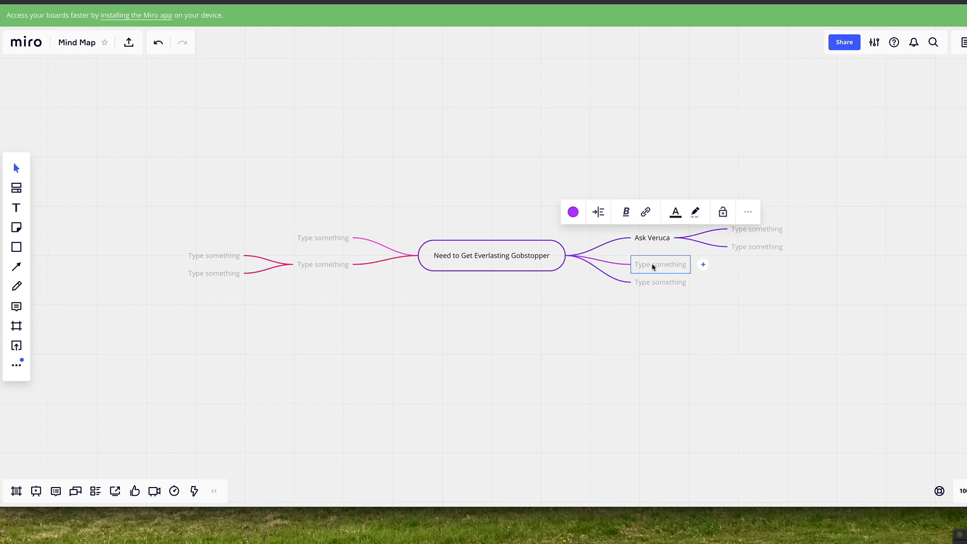
pyautogui.press('r')
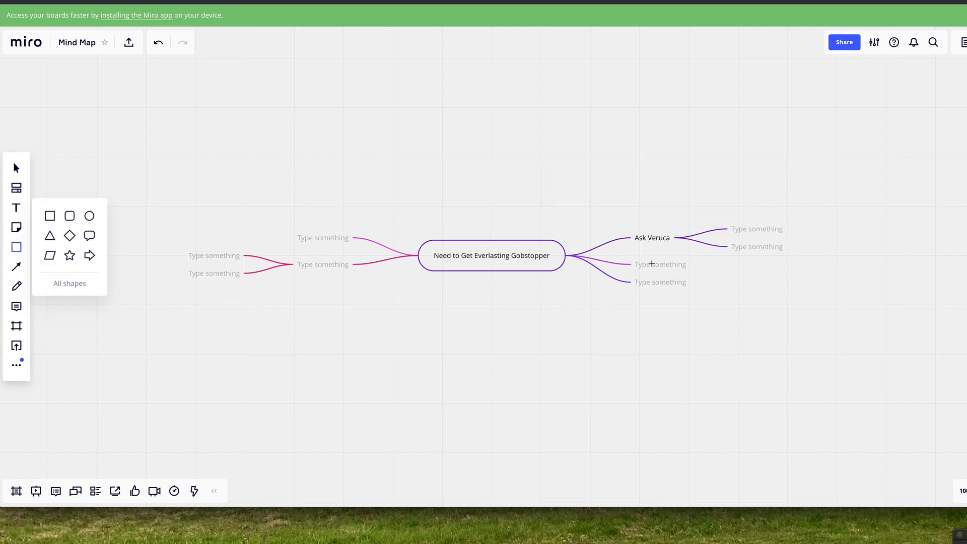
pyautogui.click(601, 354)
pyautogui.click(651, 265)
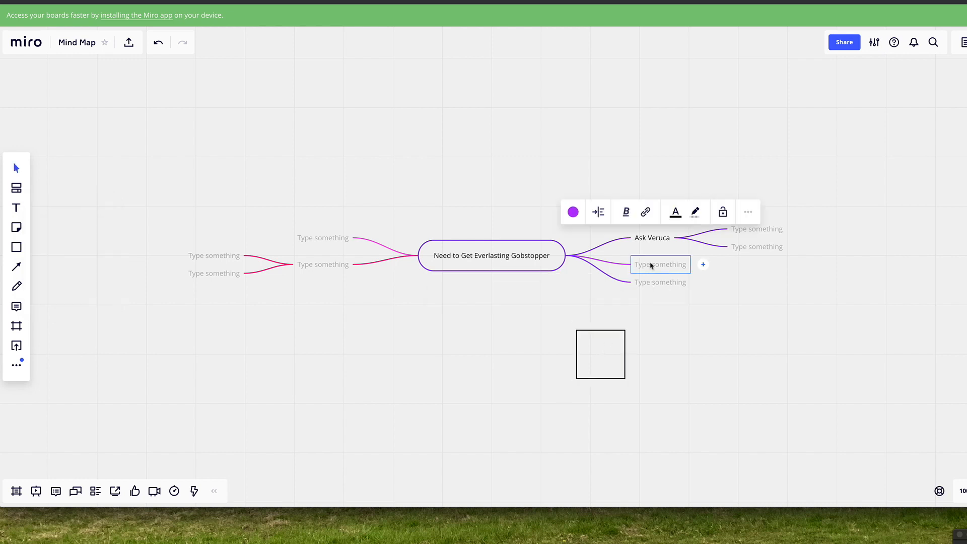
pyautogui.write('As')
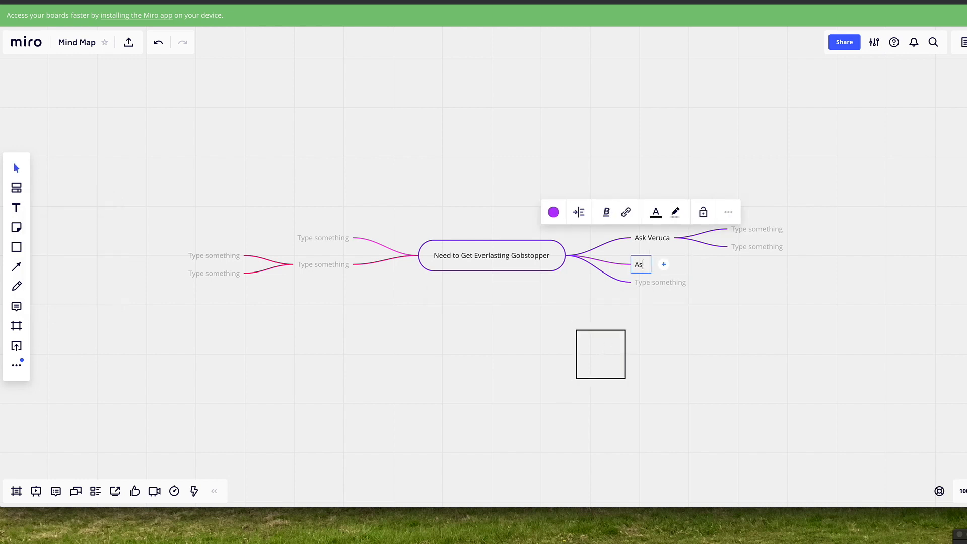
pyautogui.write('k')
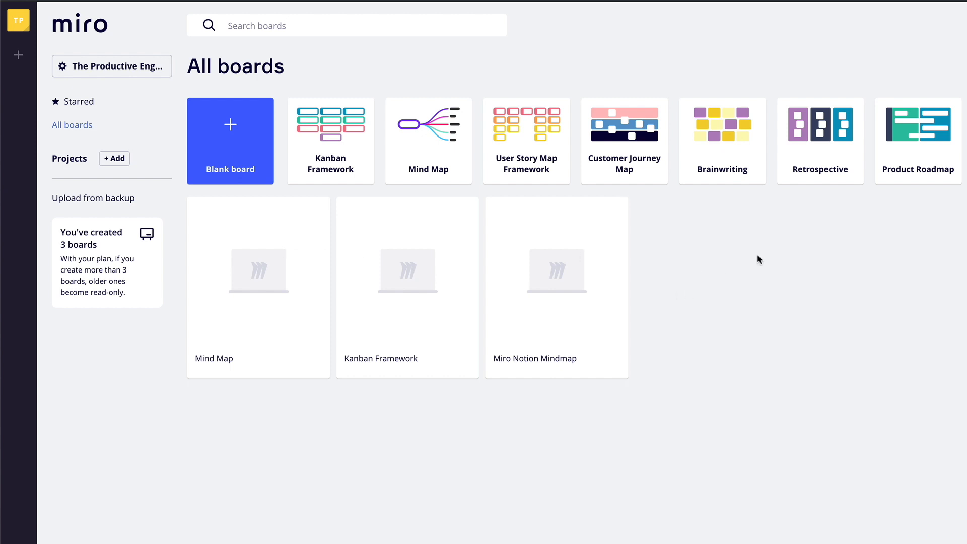
# In the Miro Notion Mindmap board's sharing settings, give anyone with the link "Can view" access and copy the board link
pyautogui.click(558, 282)
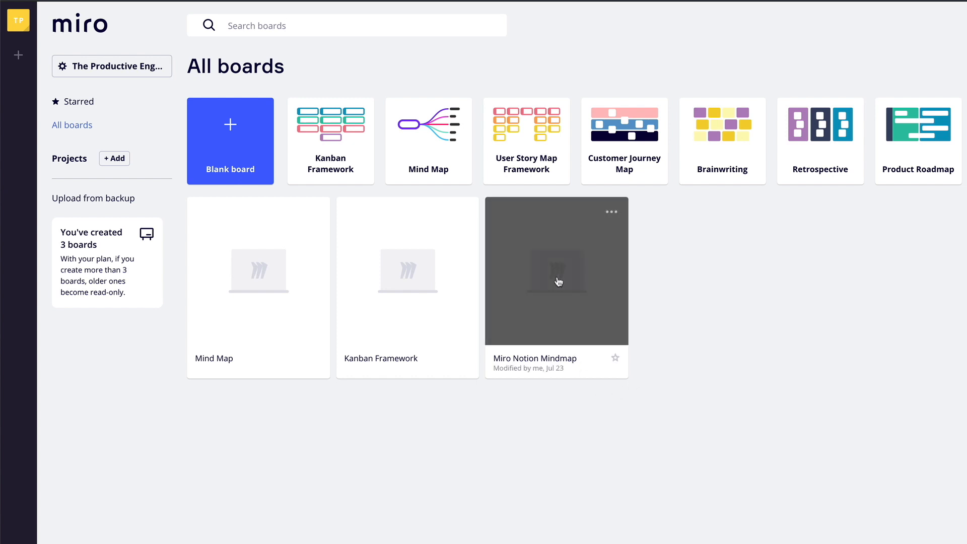
pyautogui.click(558, 281)
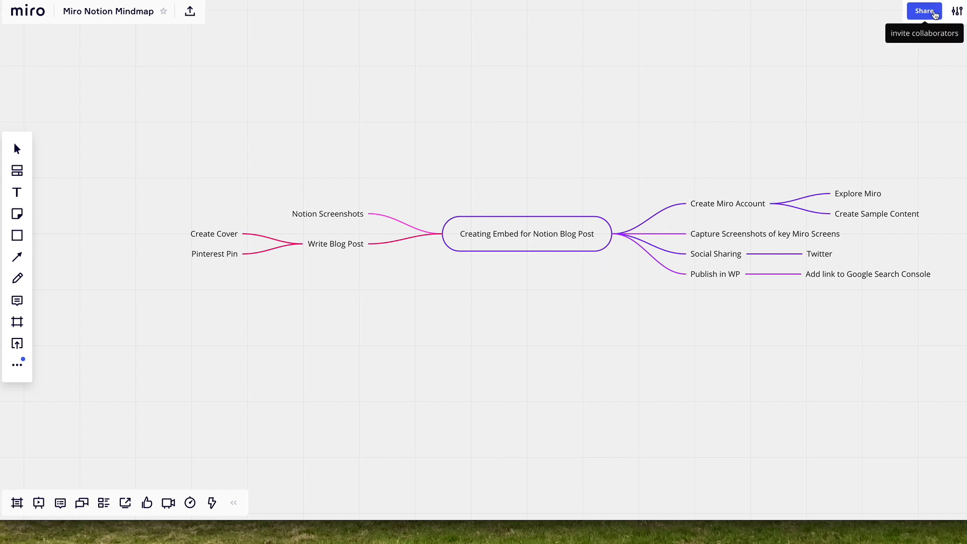
pyautogui.click(935, 13)
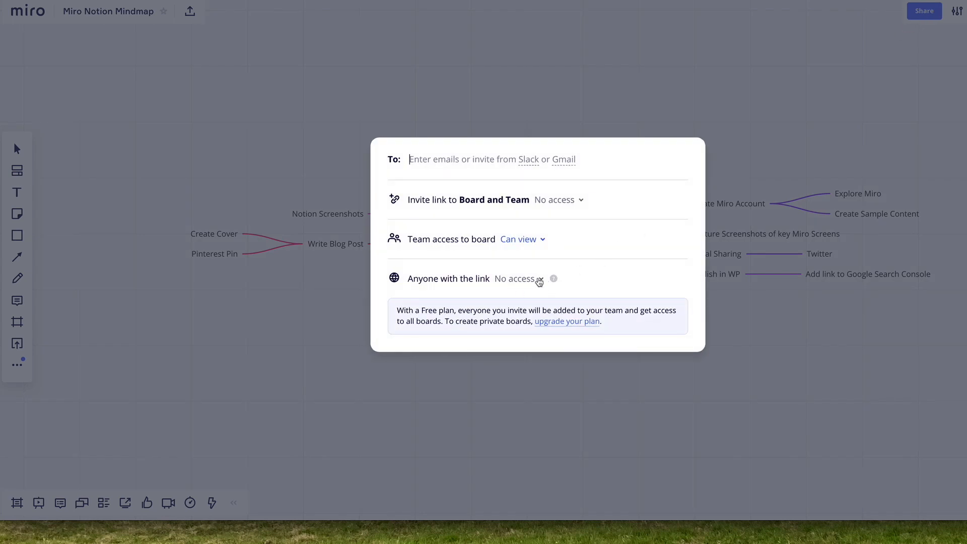
pyautogui.click(539, 281)
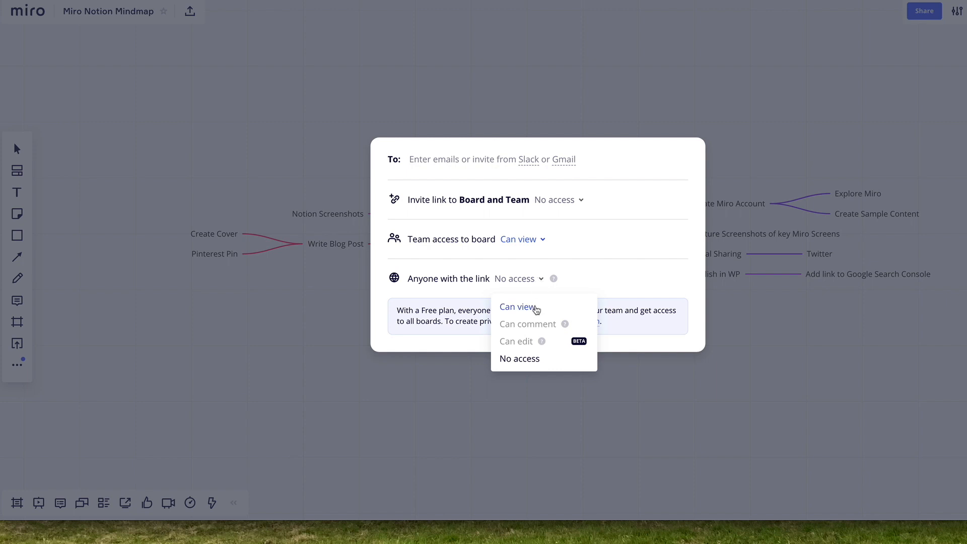
pyautogui.click(536, 309)
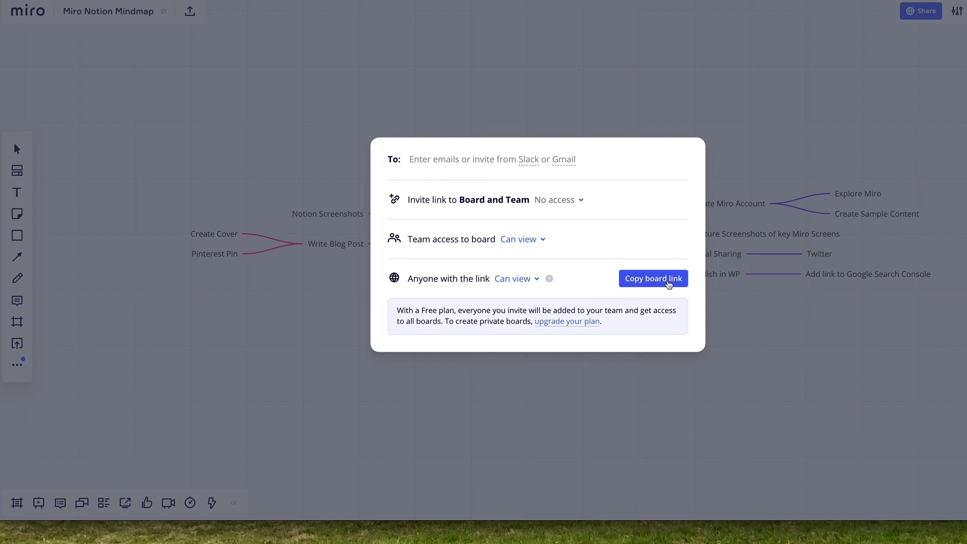
pyautogui.click(669, 285)
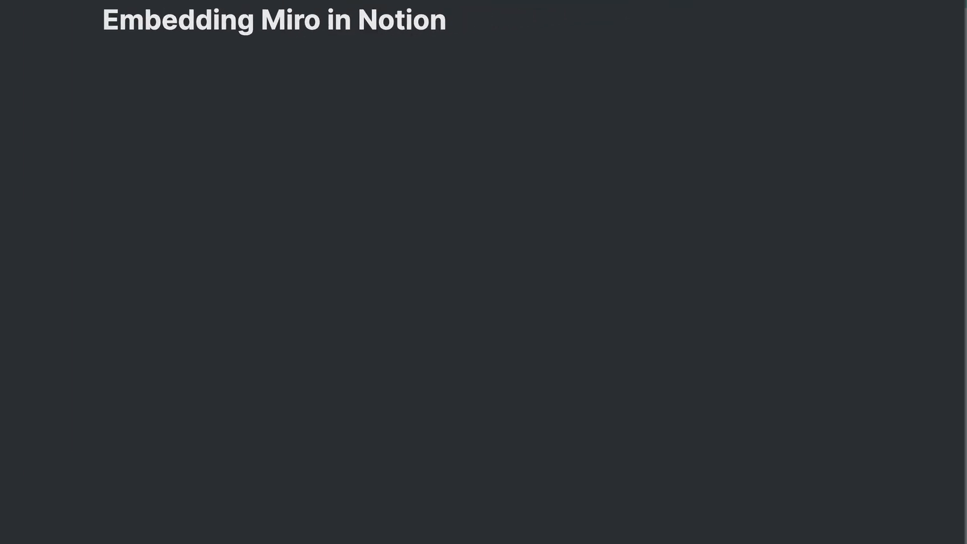
# Switch to the "Embedding Miro in Notion" page in Notion and embed the Miro board using the copied link
pyautogui.click(130, 102)
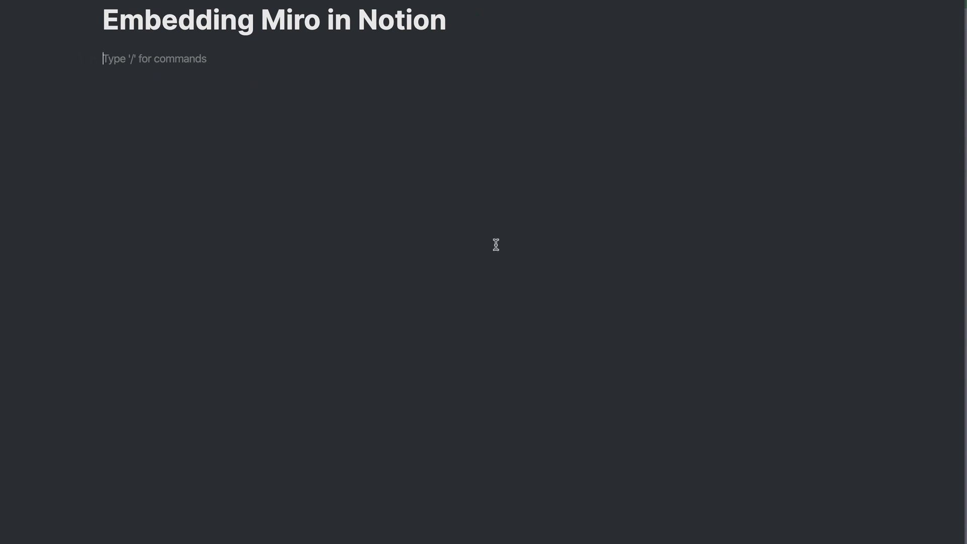
pyautogui.write('/miro')
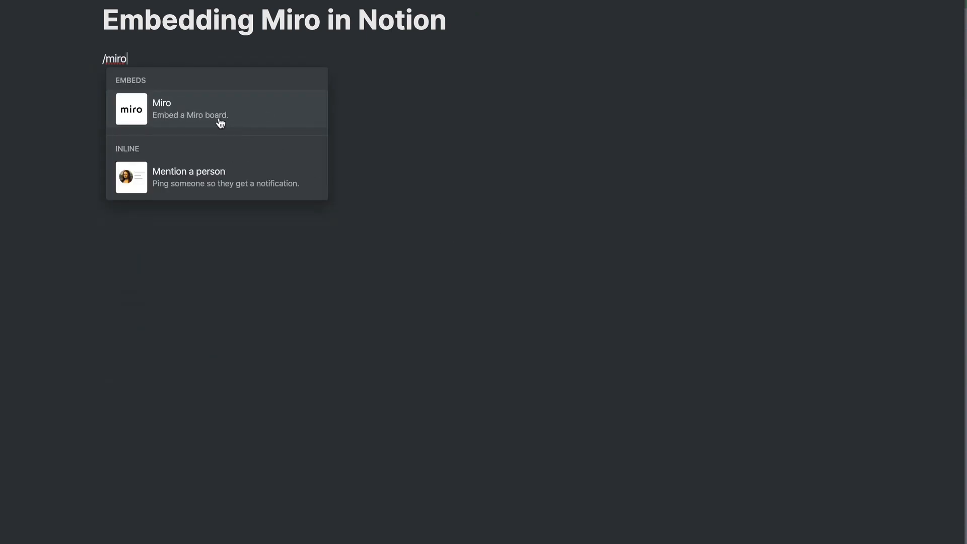
pyautogui.click(167, 113)
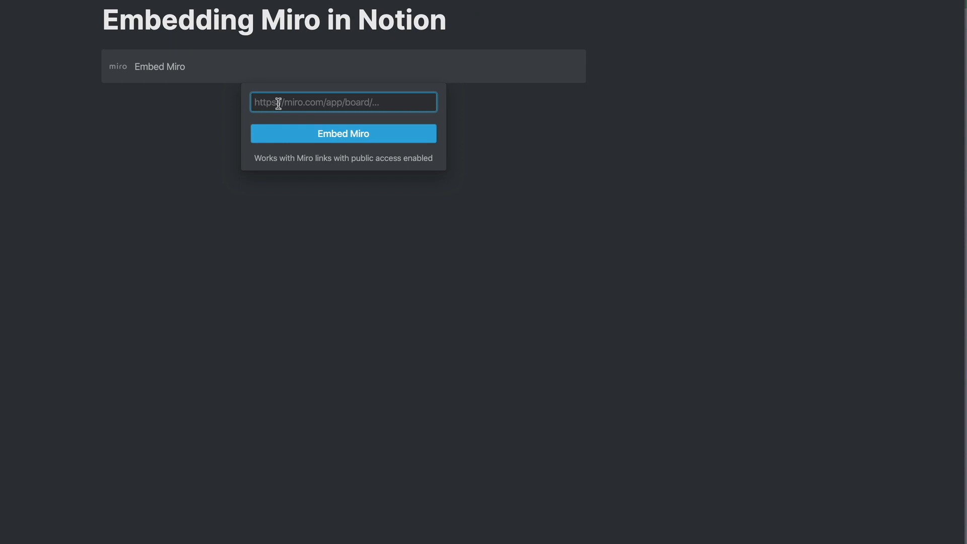
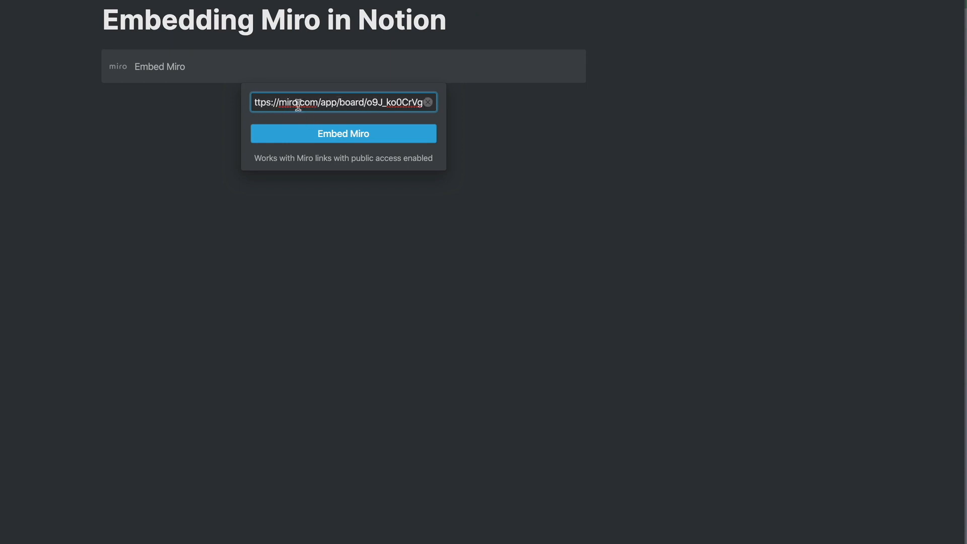
pyautogui.click(351, 141)
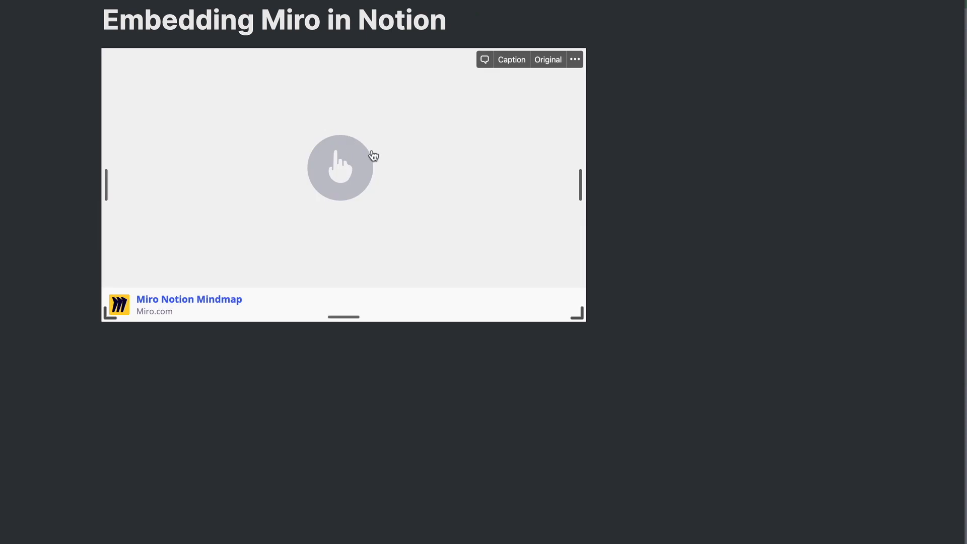
# Load the embedded Miro Notion Mindmap board and enlarge its embed block in both width and height
pyautogui.click(341, 174)
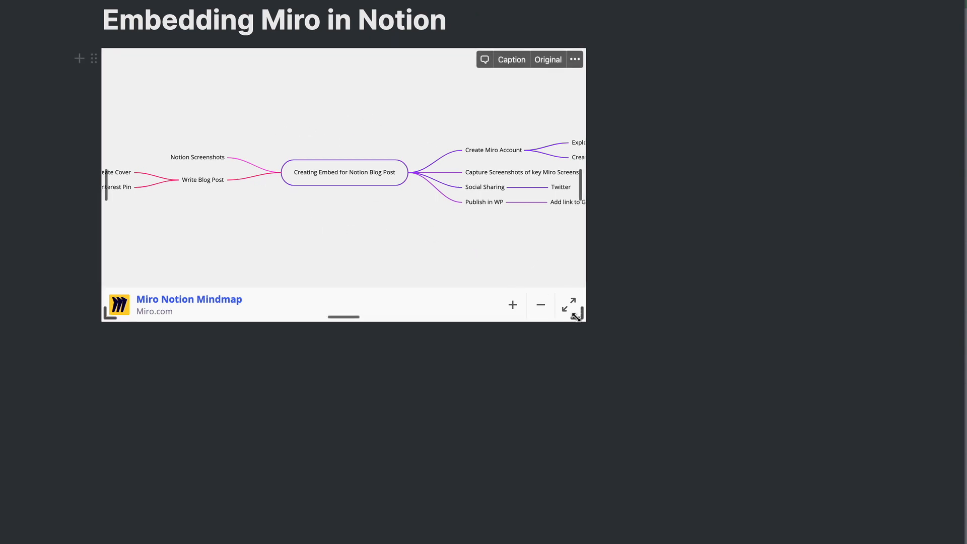
pyautogui.moveTo(577, 317); pyautogui.dragTo(819, 427)
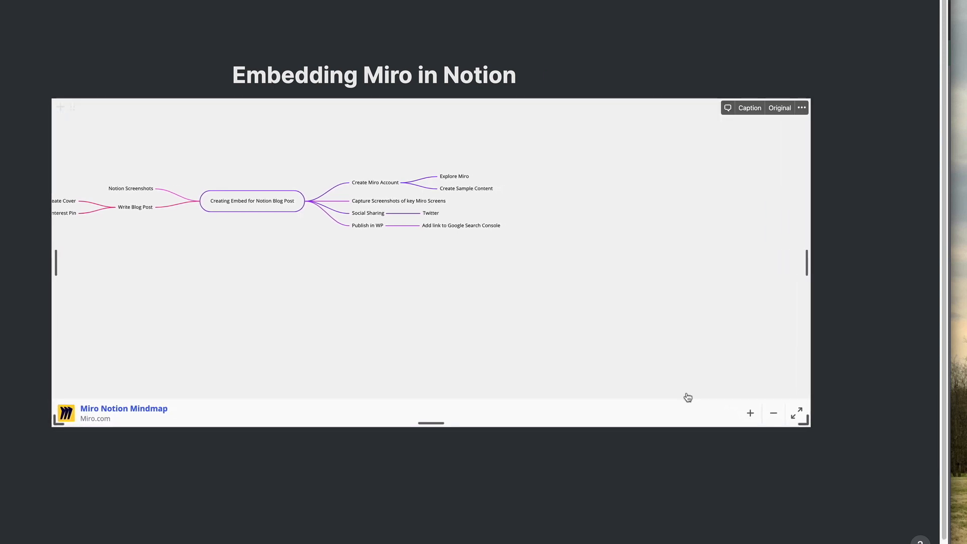